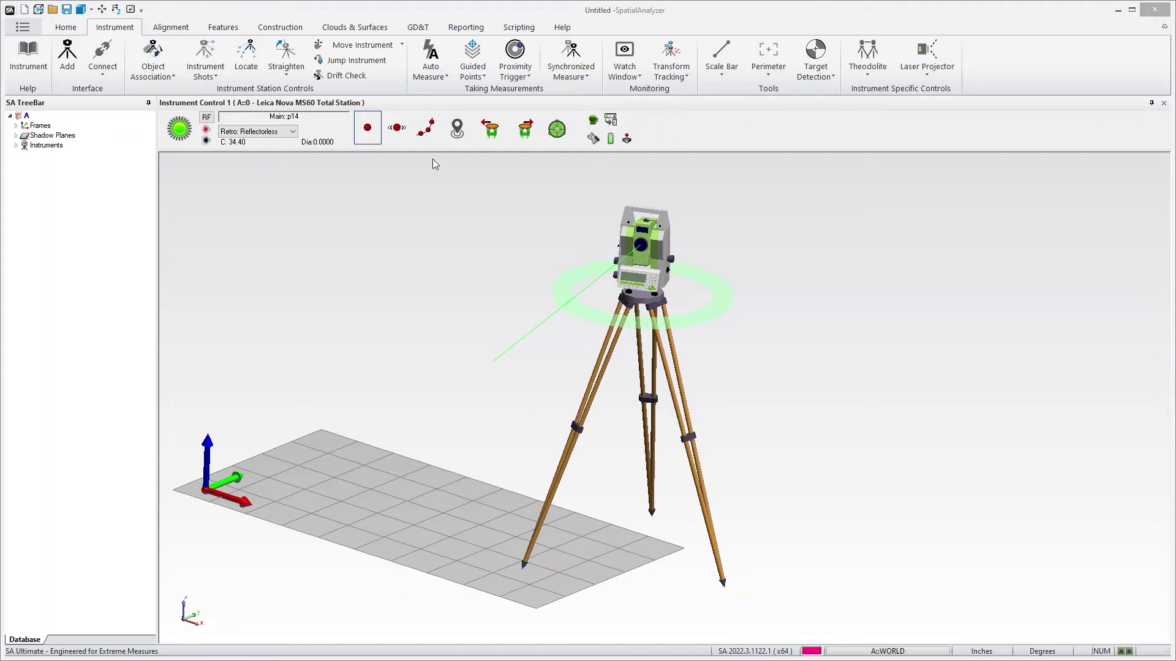
# In the full MS60 interface, set the measurement profile to Nova Scan Cloud, then return to the compact toolbar
pyautogui.click(611, 119)
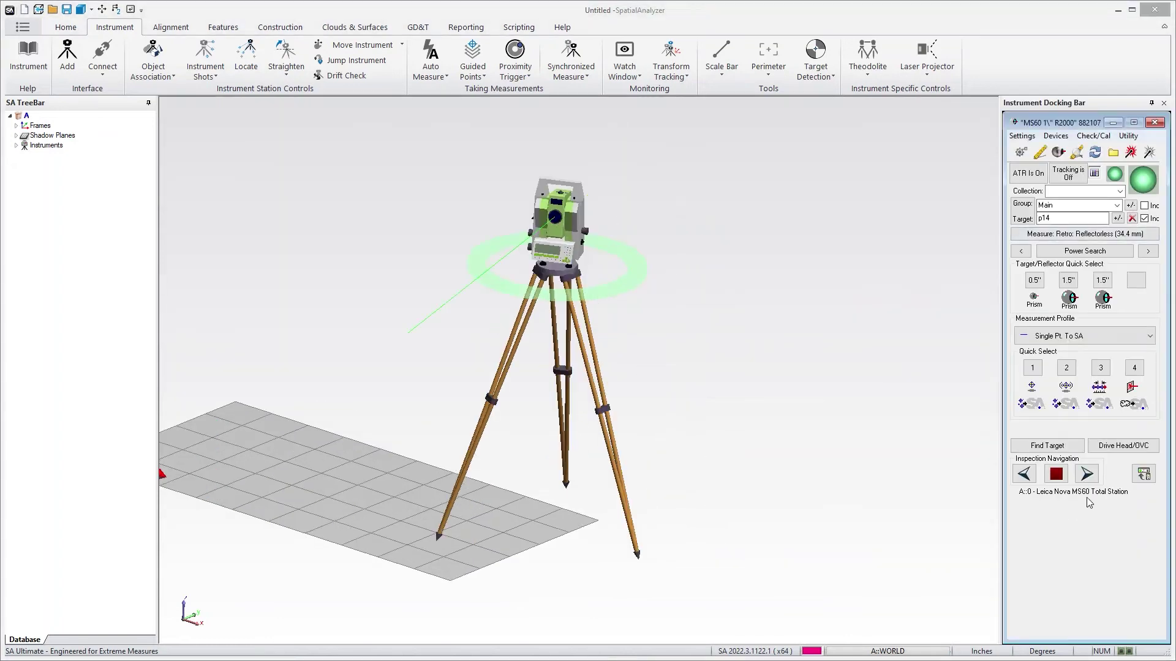
pyautogui.click(1084, 335)
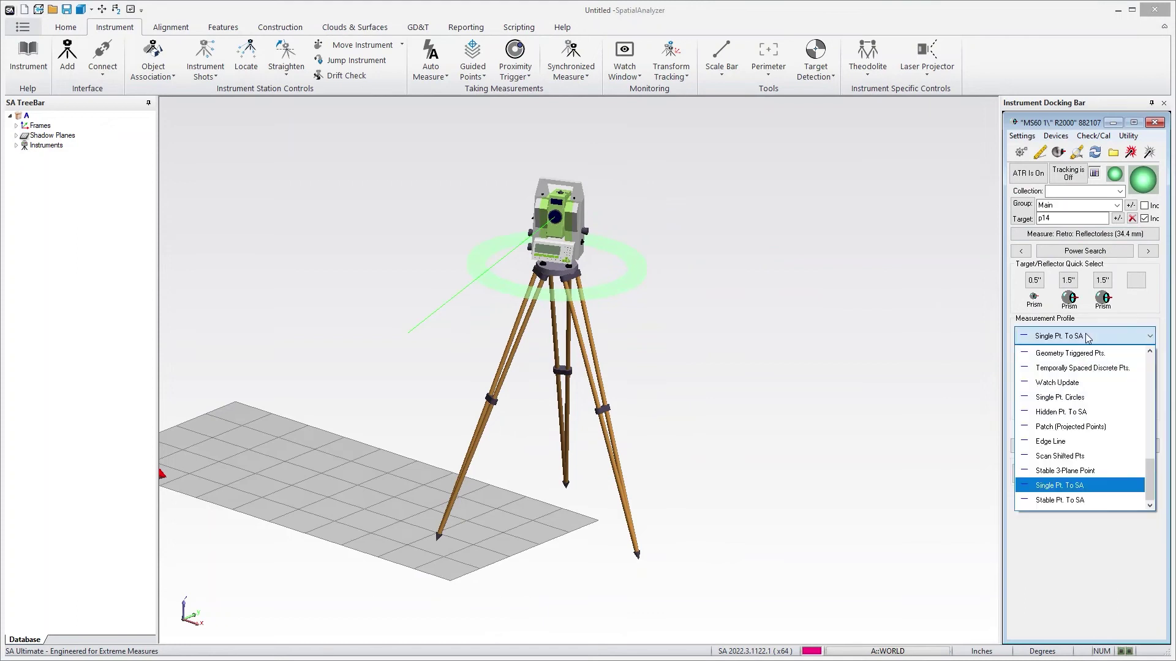
pyautogui.scroll(5, 1094, 363)
pyautogui.click(1092, 358)
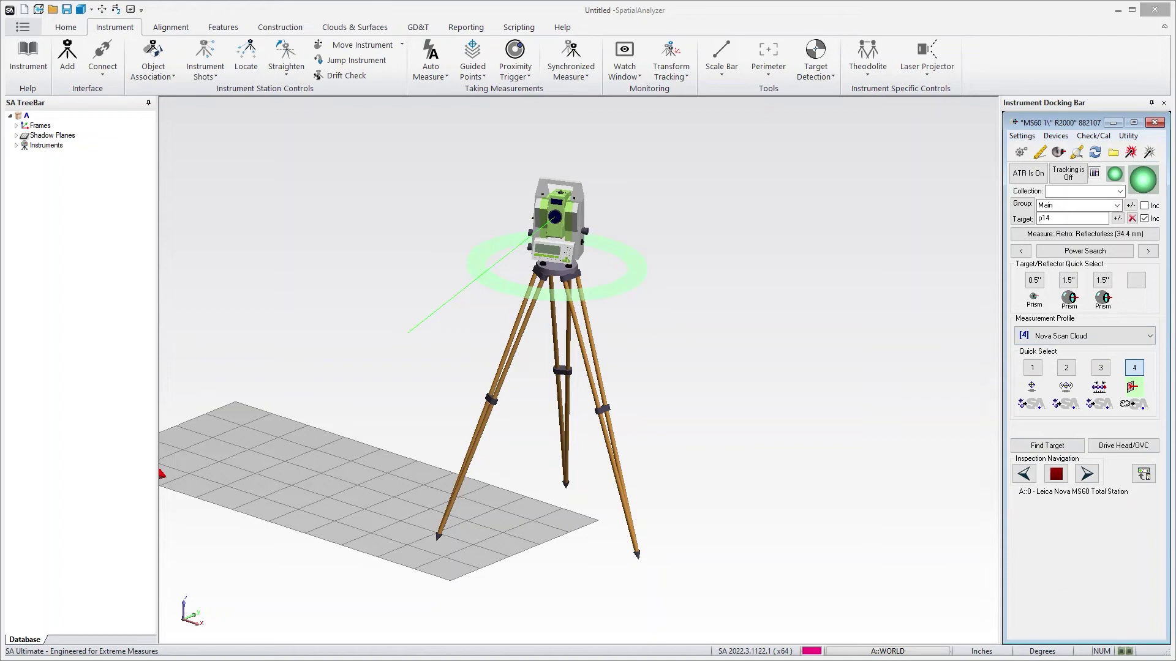
pyautogui.click(1143, 475)
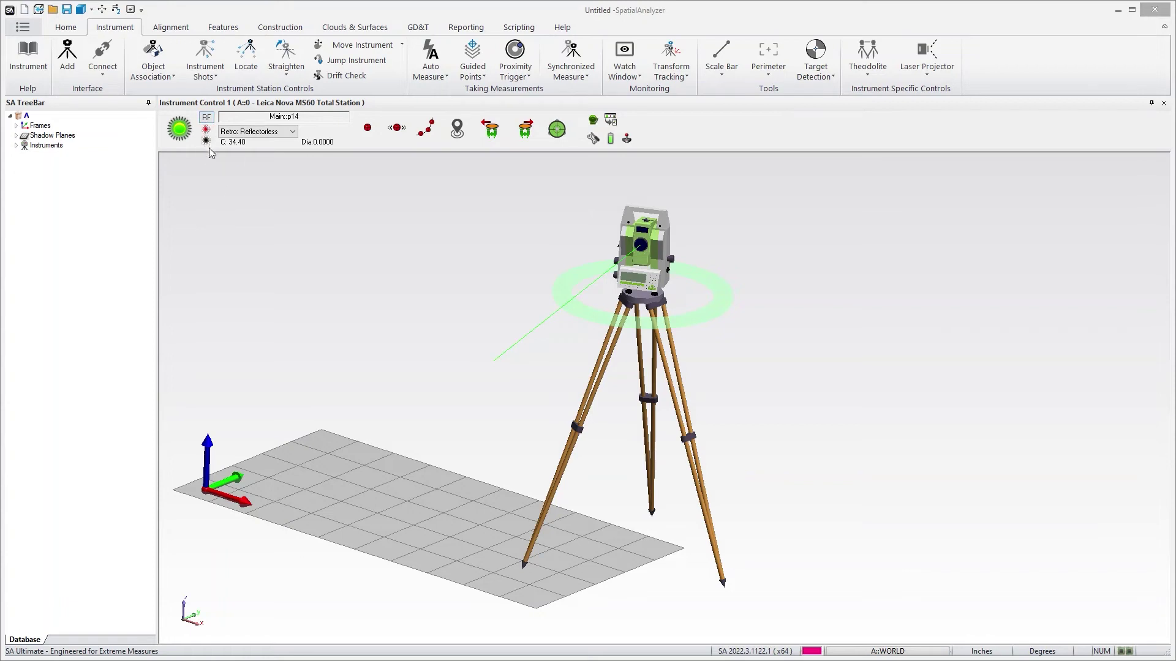
# Bring up the point naming settings showing group Main and target p14
pyautogui.click(274, 120)
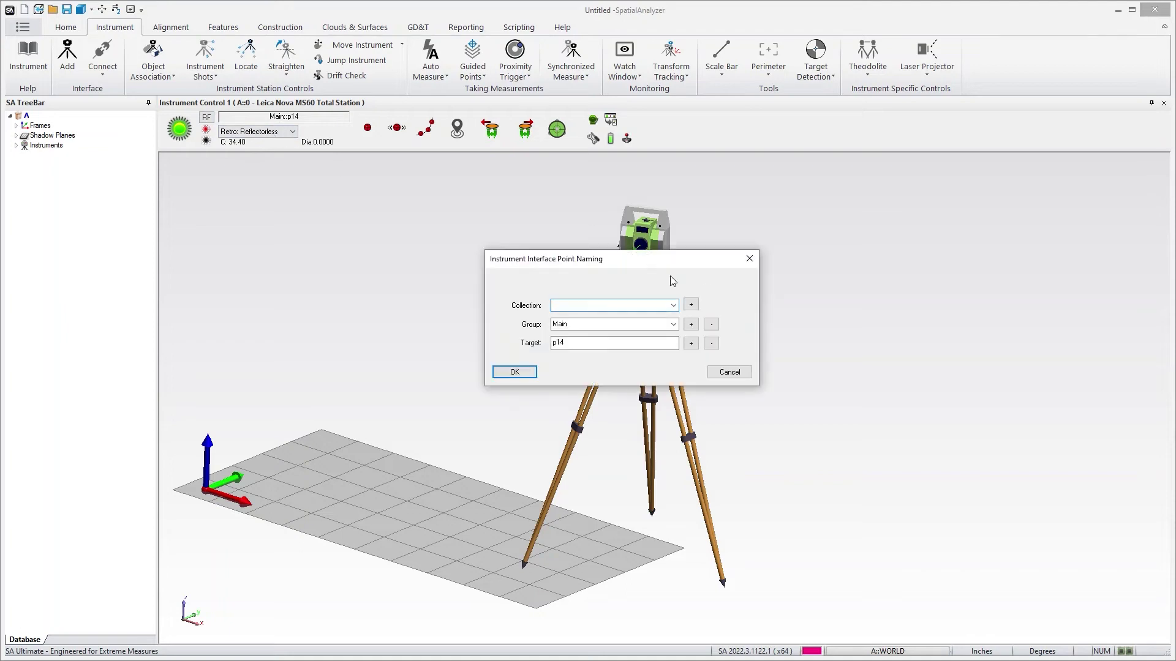
# Dismiss point naming and choose 'define new target' from the target list
pyautogui.click(748, 259)
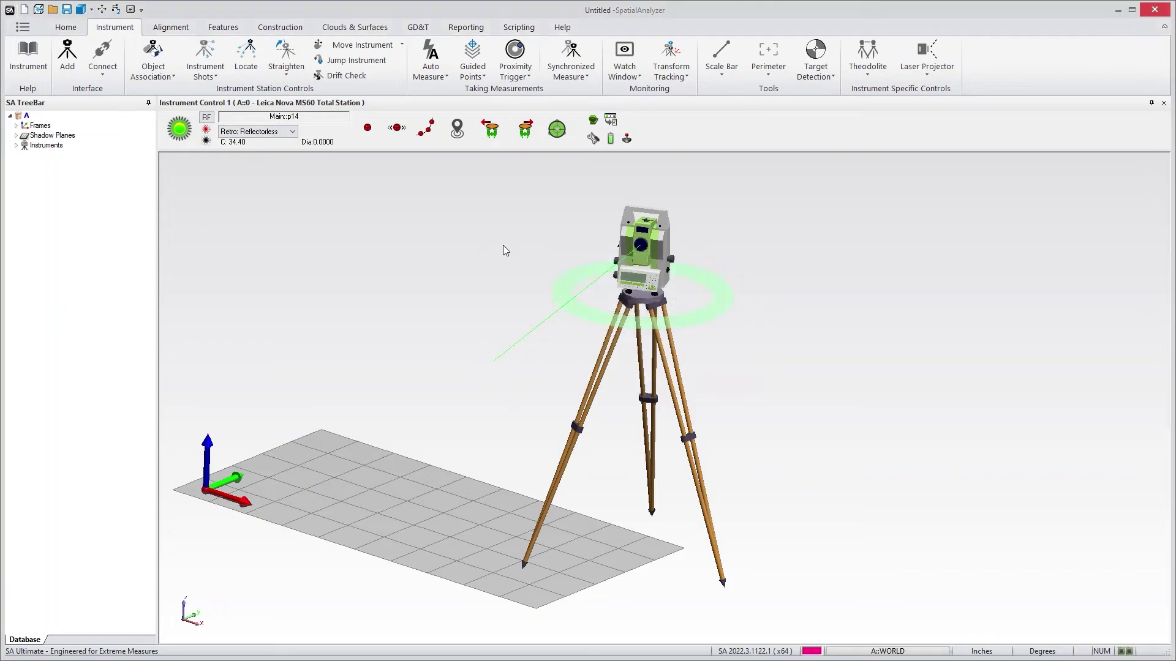
pyautogui.click(293, 132)
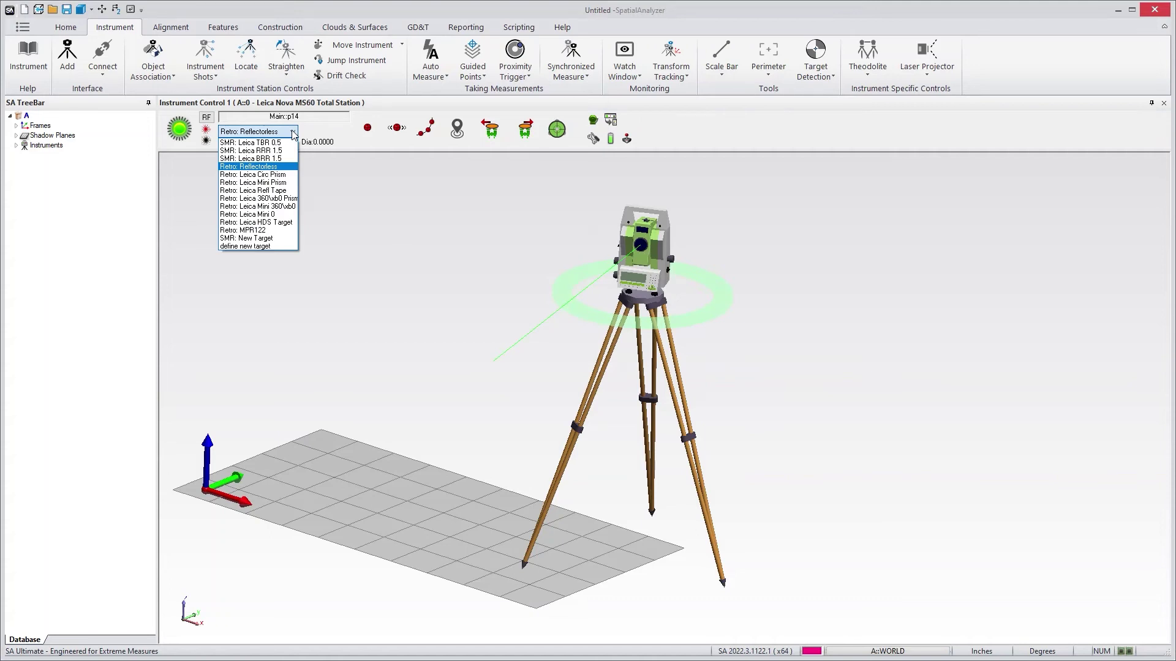
pyautogui.click(247, 246)
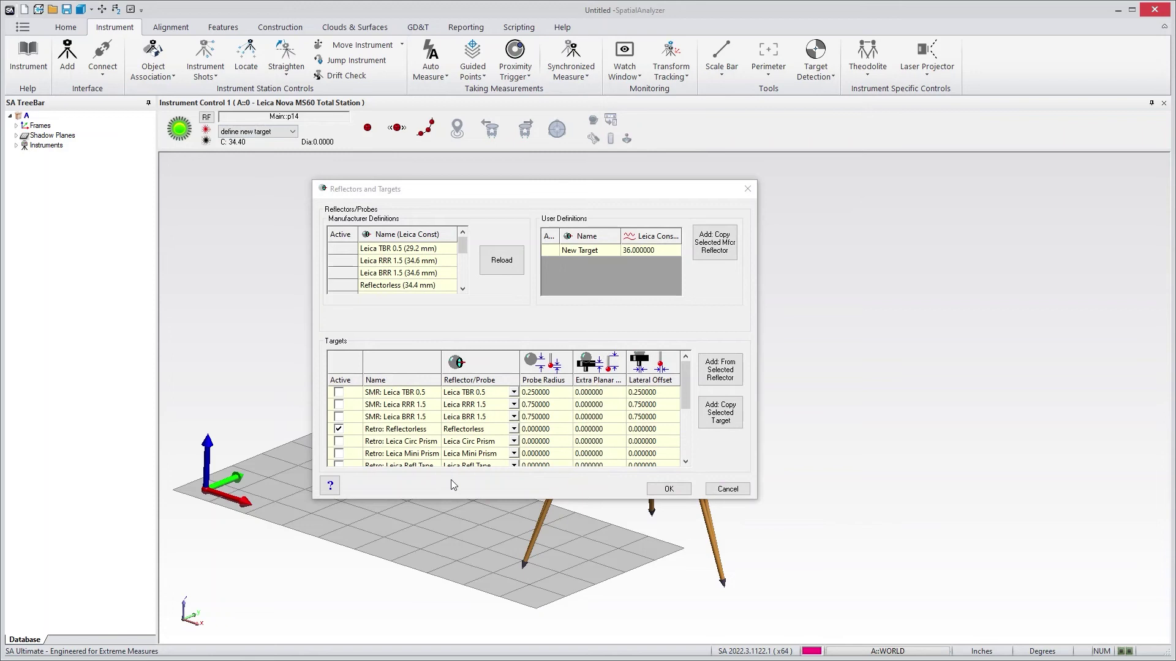
# Copy Leica RRR 1.5 as user reflector Test2 with Leica constant 14, and start adding targets from it
pyautogui.click(404, 263)
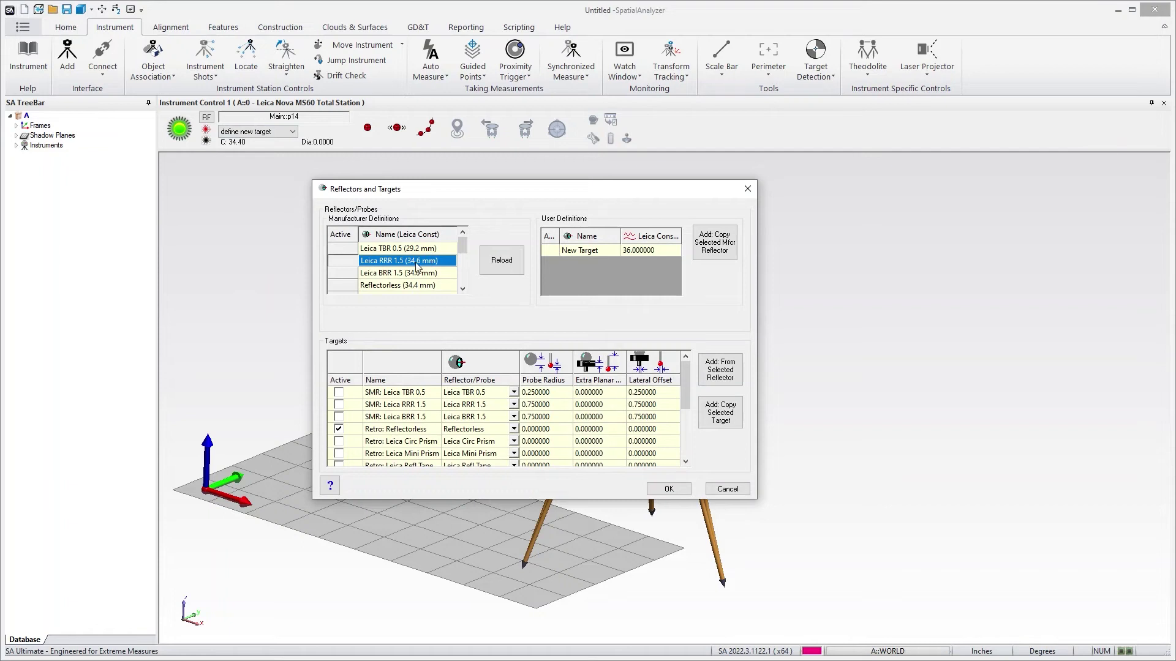
pyautogui.click(710, 243)
pyautogui.click(599, 263)
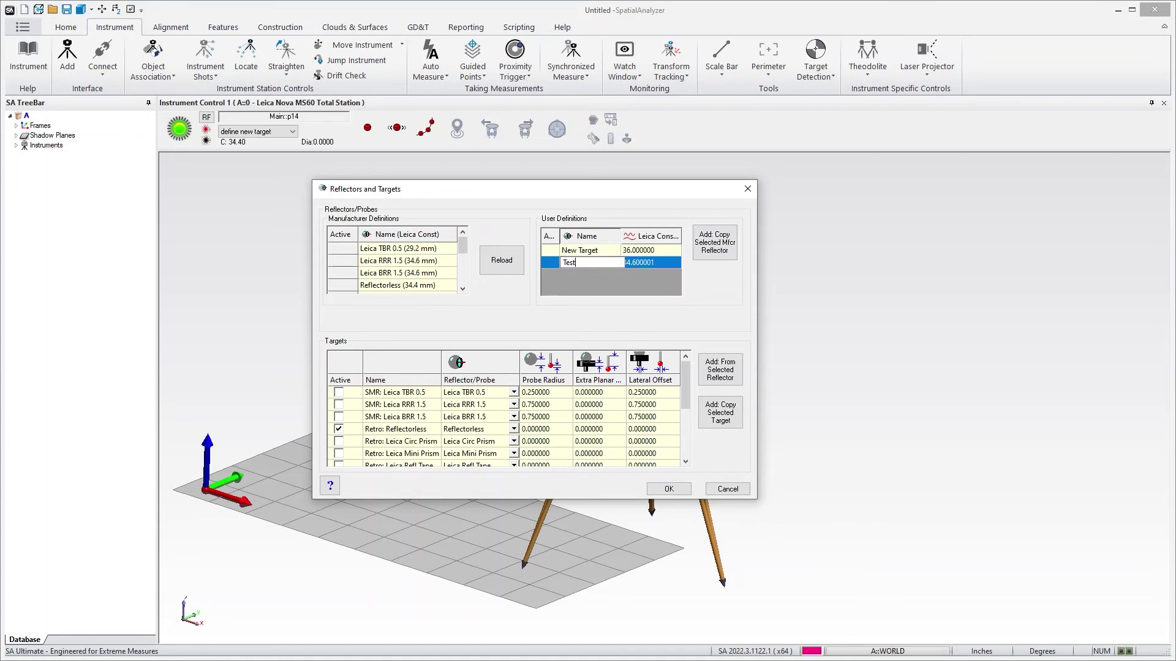
pyautogui.click(637, 267)
pyautogui.click(637, 265)
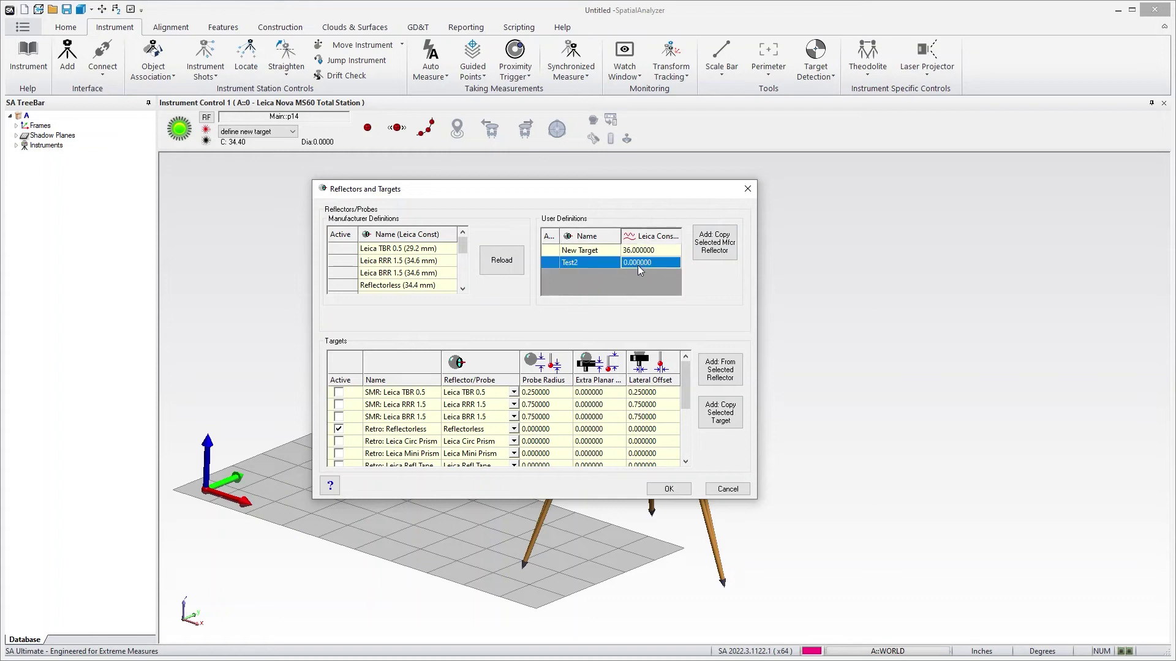
pyautogui.write('14')
pyautogui.press('Return')
pyautogui.click(638, 265)
pyautogui.click(722, 374)
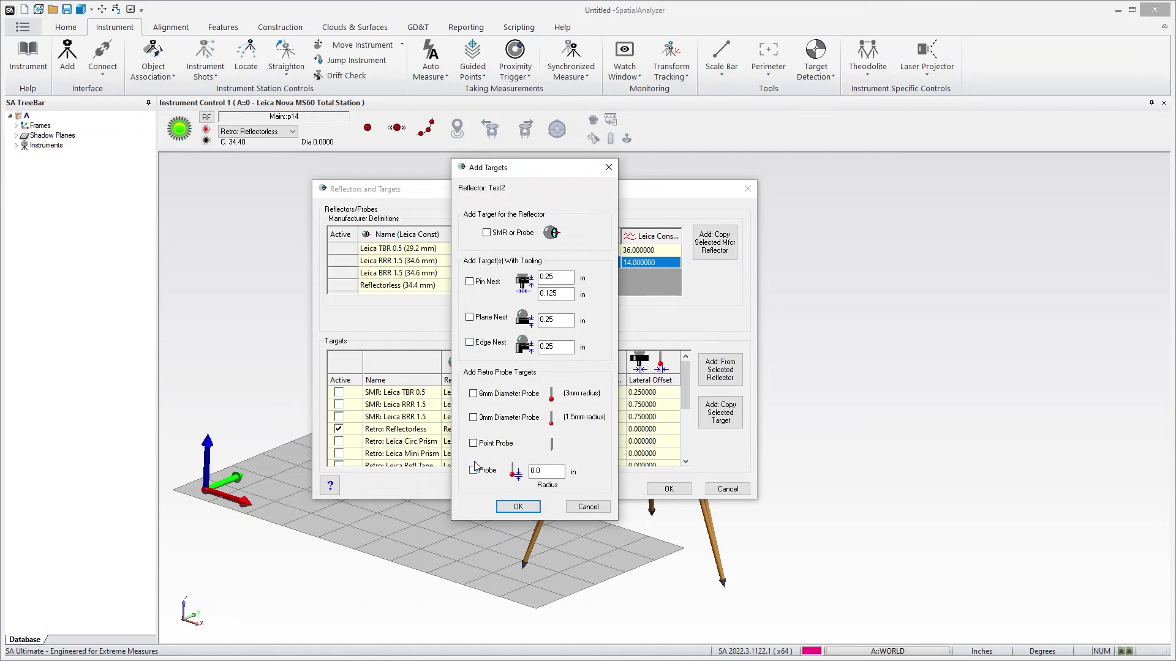
# Add Test2 as an SMR target and make SMR: Test2 the active target
pyautogui.click(488, 234)
pyautogui.click(518, 506)
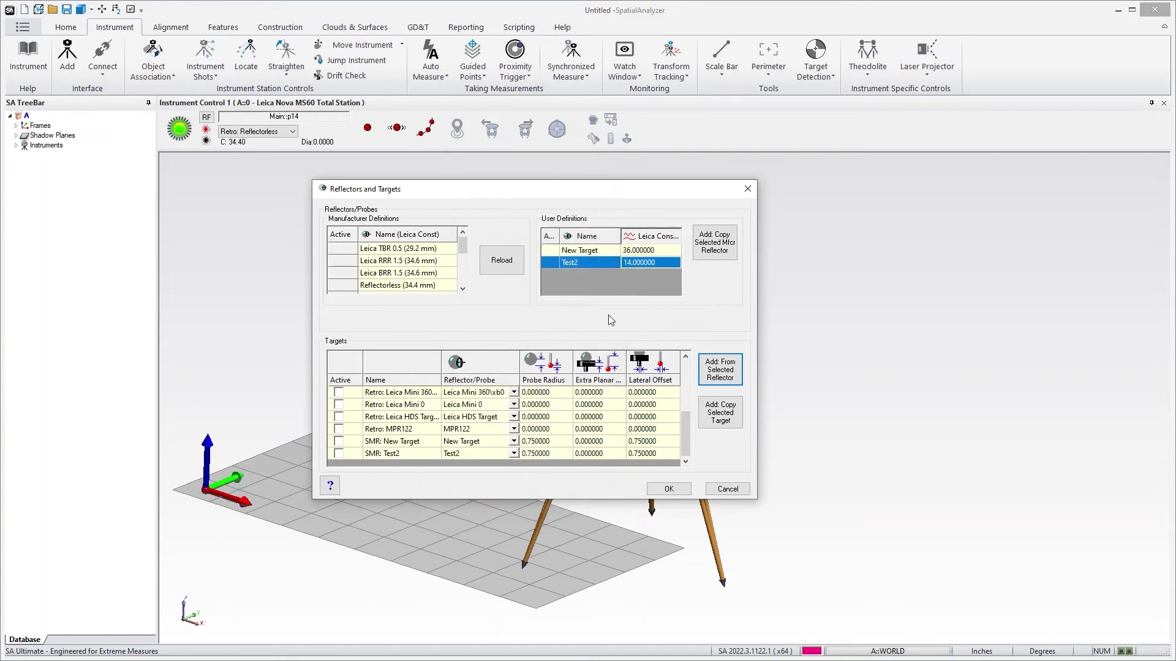
pyautogui.click(667, 489)
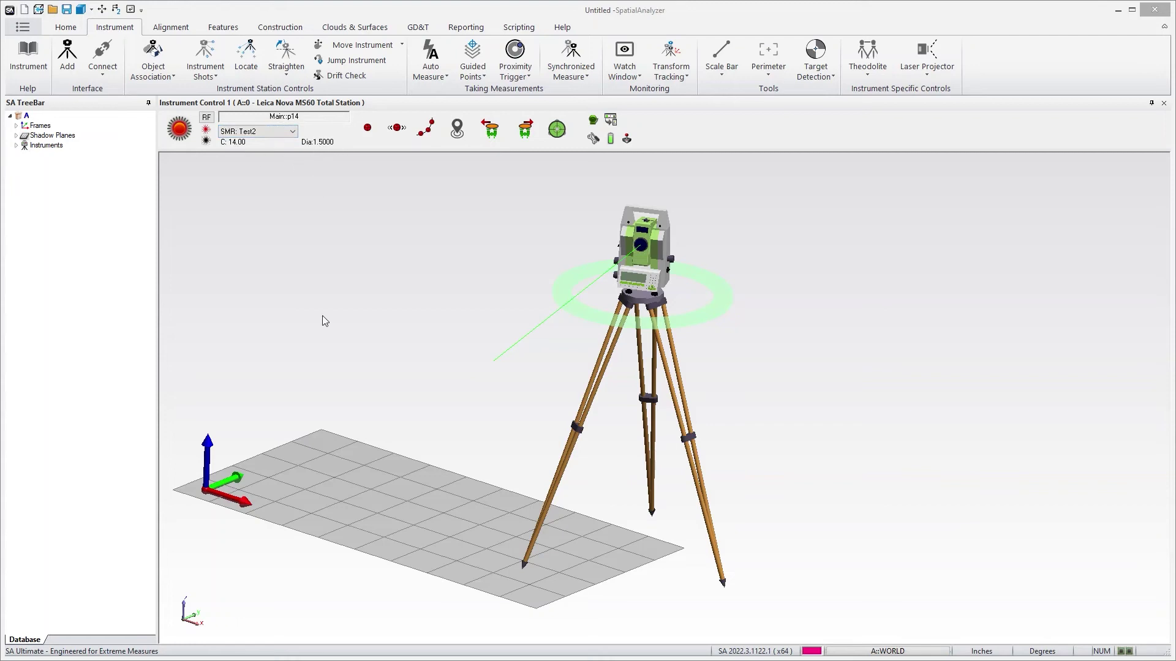
pyautogui.click(293, 132)
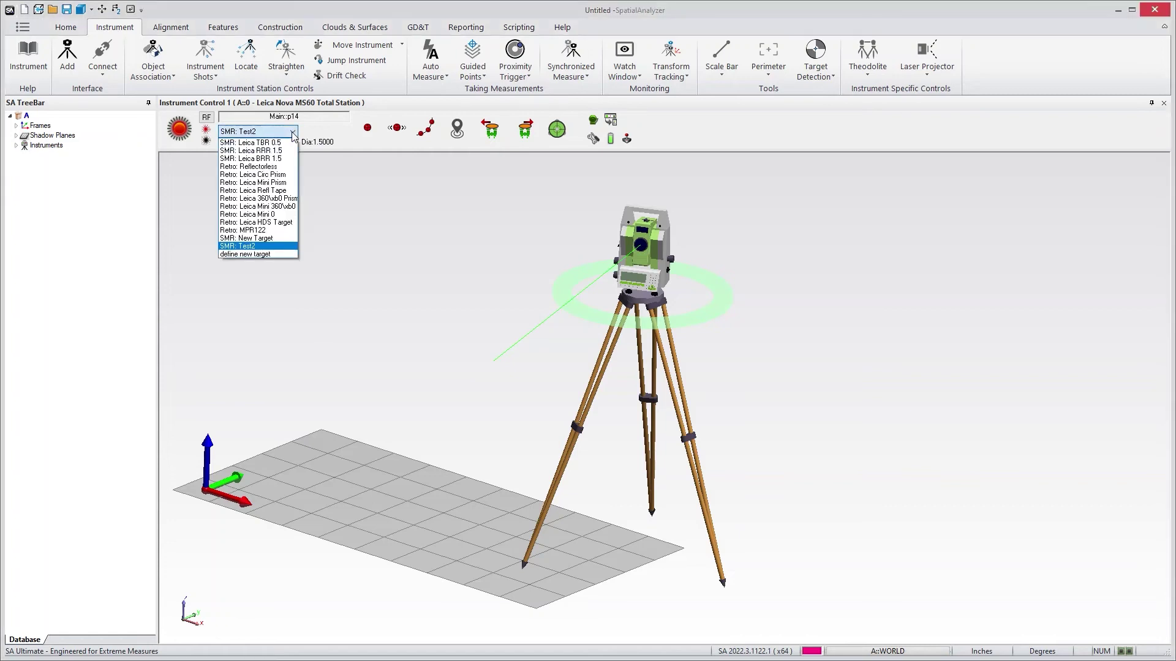
# Switch the active target back to Retro: Reflectorless and measure point p14
pyautogui.click(268, 166)
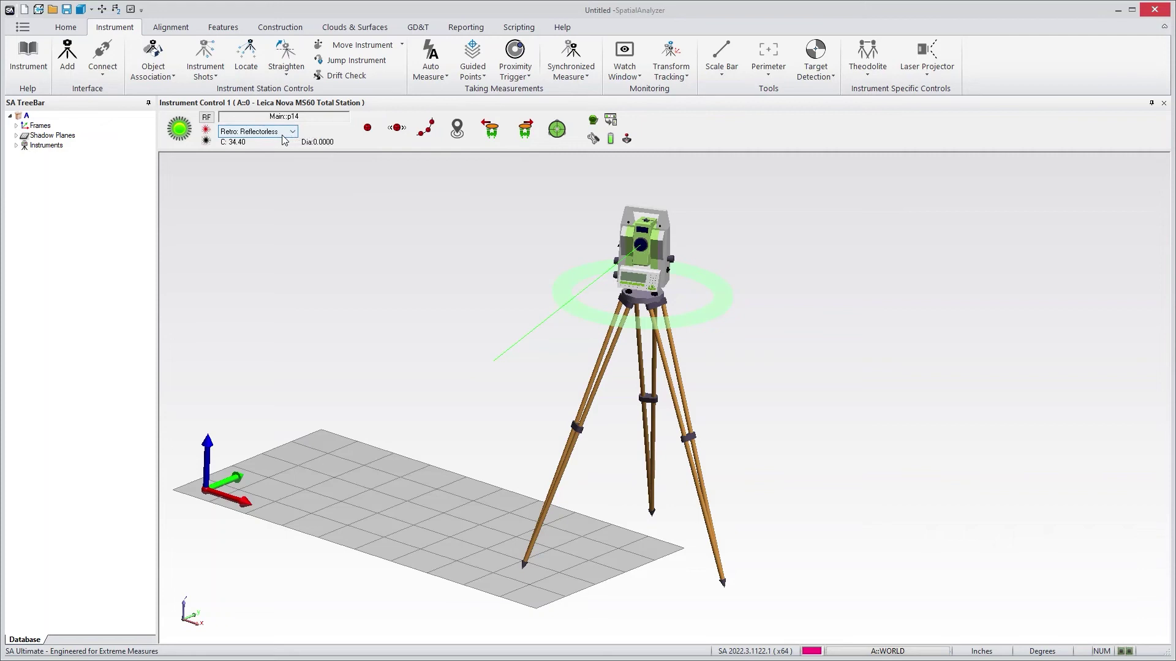
pyautogui.click(368, 129)
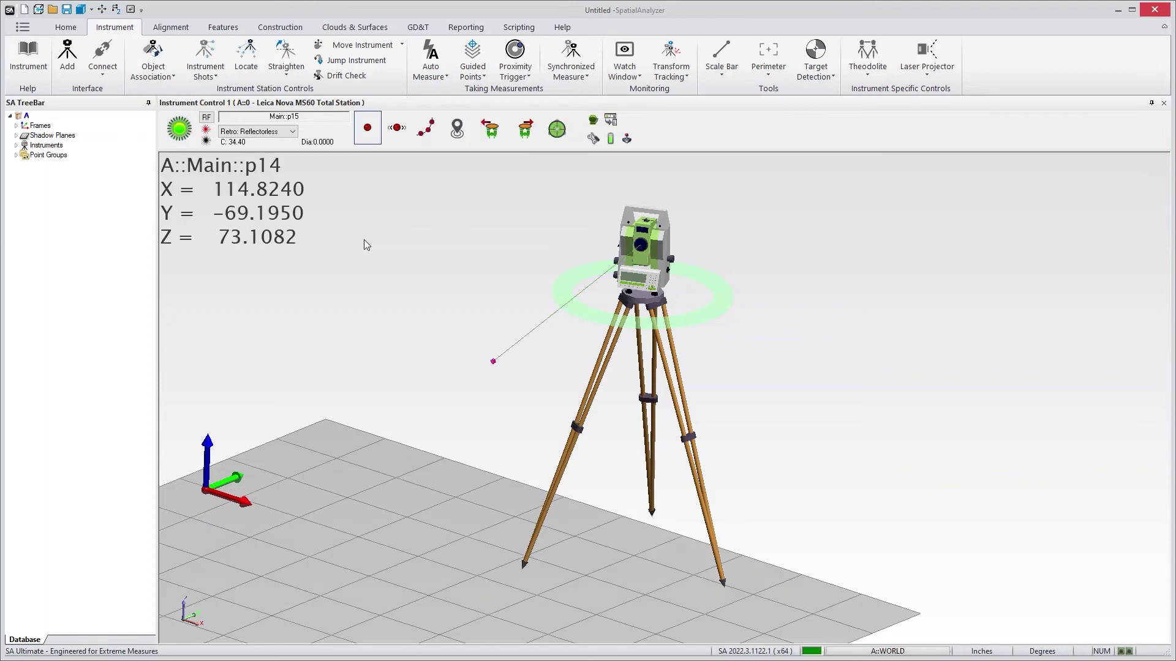
pyautogui.rightClick(369, 136)
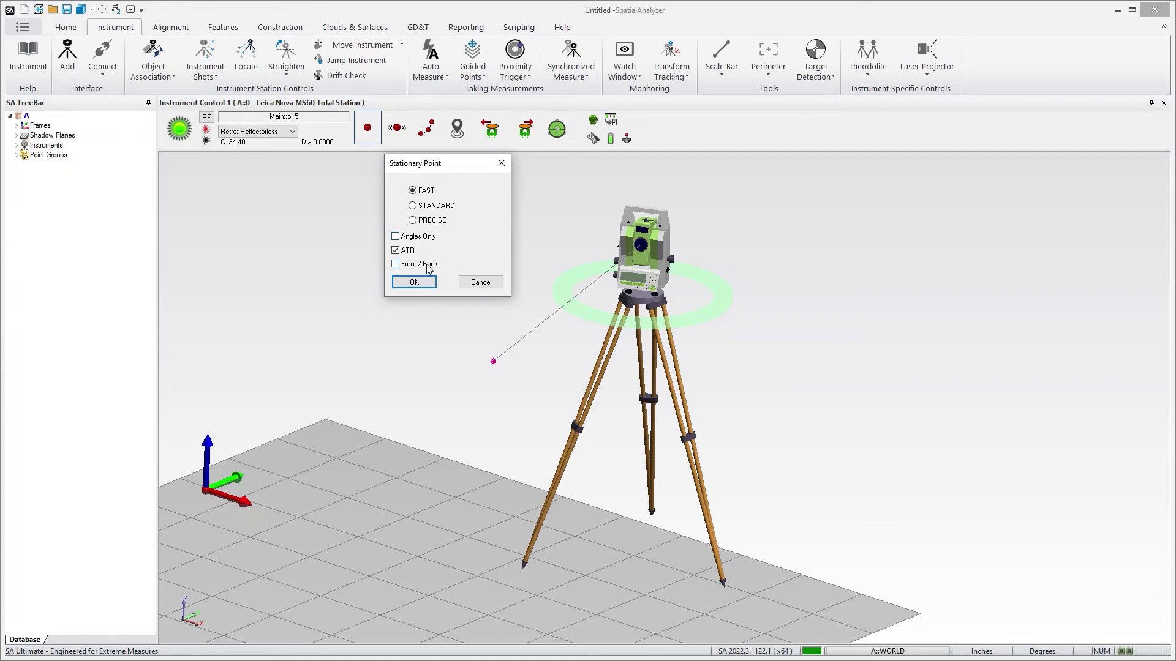
pyautogui.click(479, 283)
pyautogui.click(396, 128)
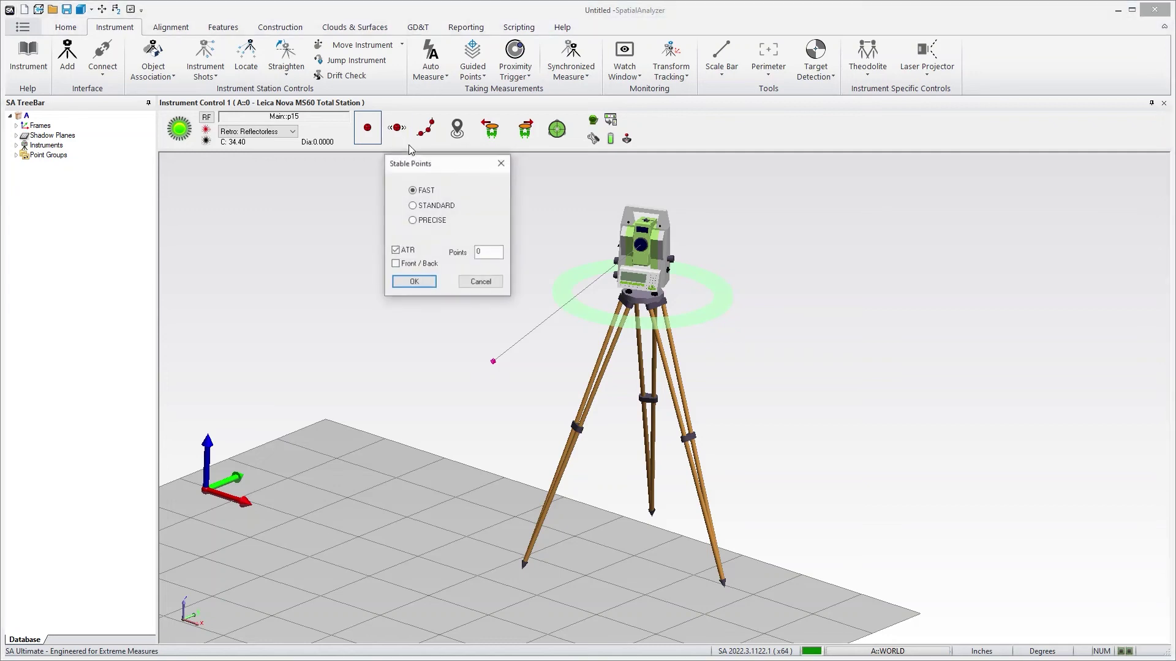
pyautogui.click(480, 281)
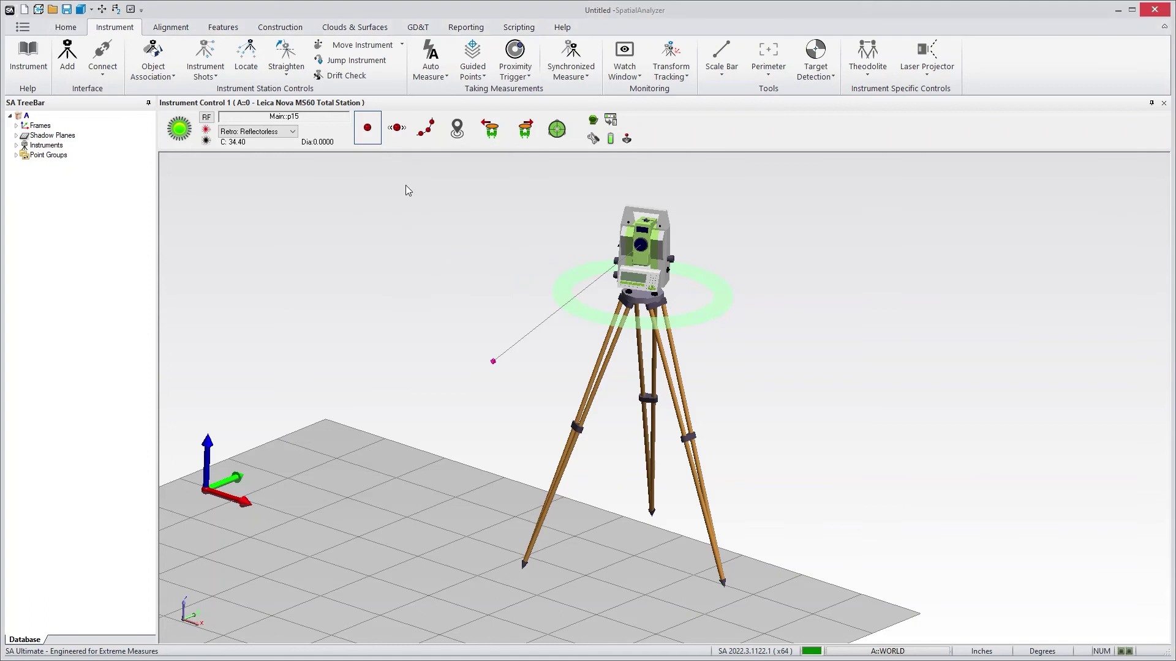
pyautogui.click(427, 128)
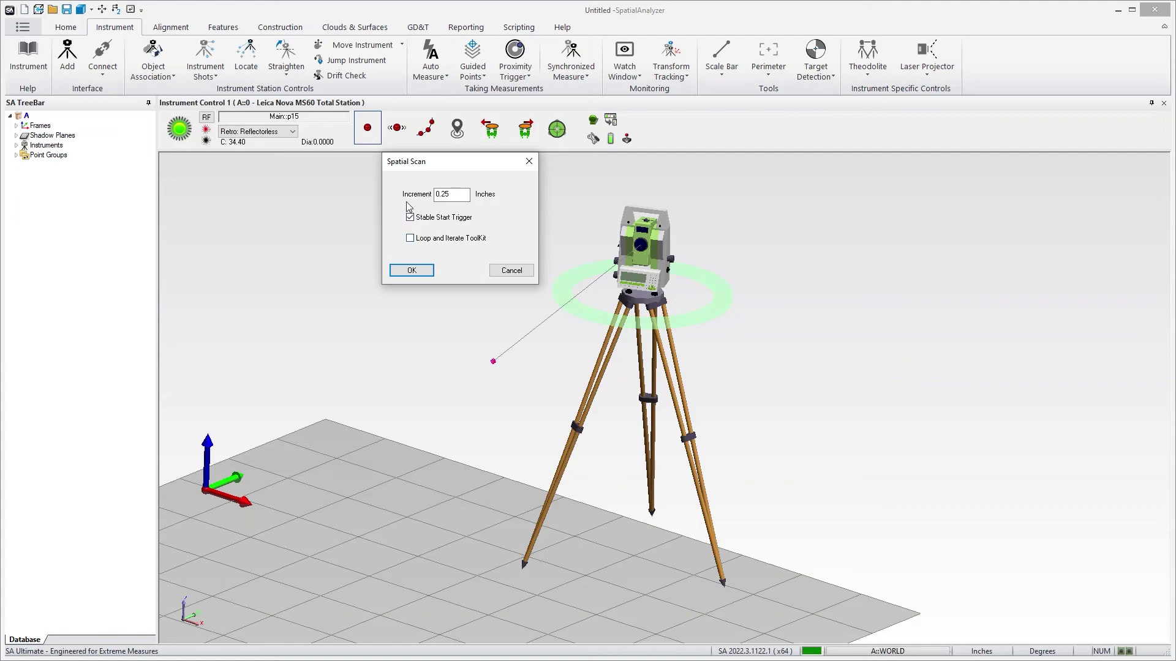
pyautogui.click(501, 272)
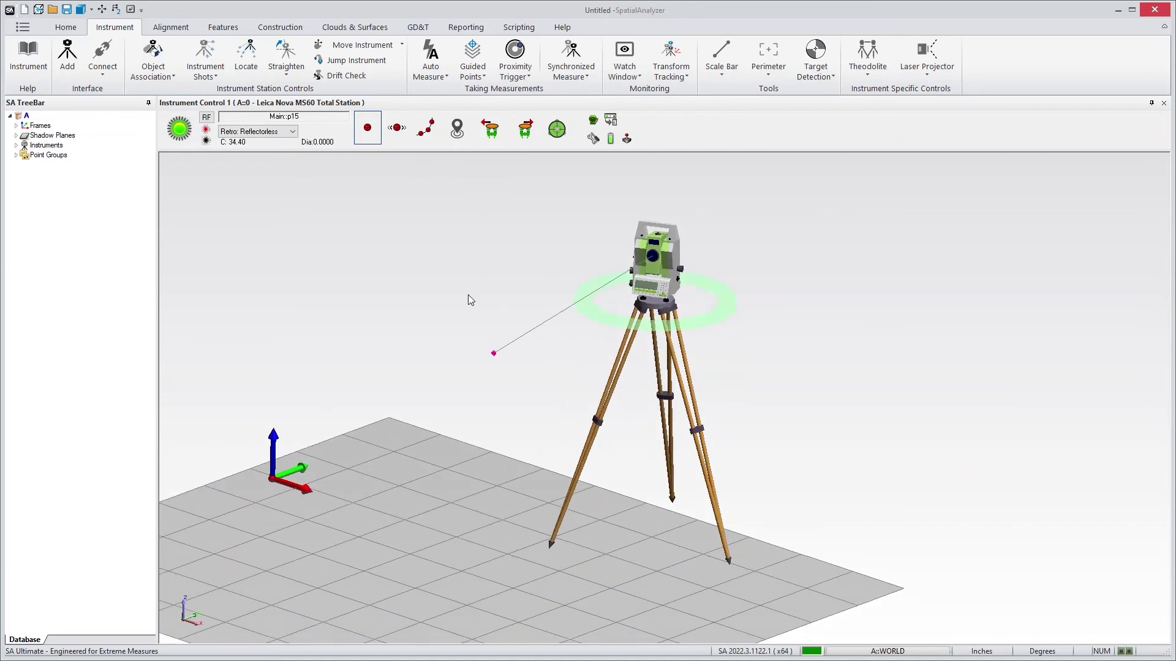
pyautogui.rightClick(638, 254)
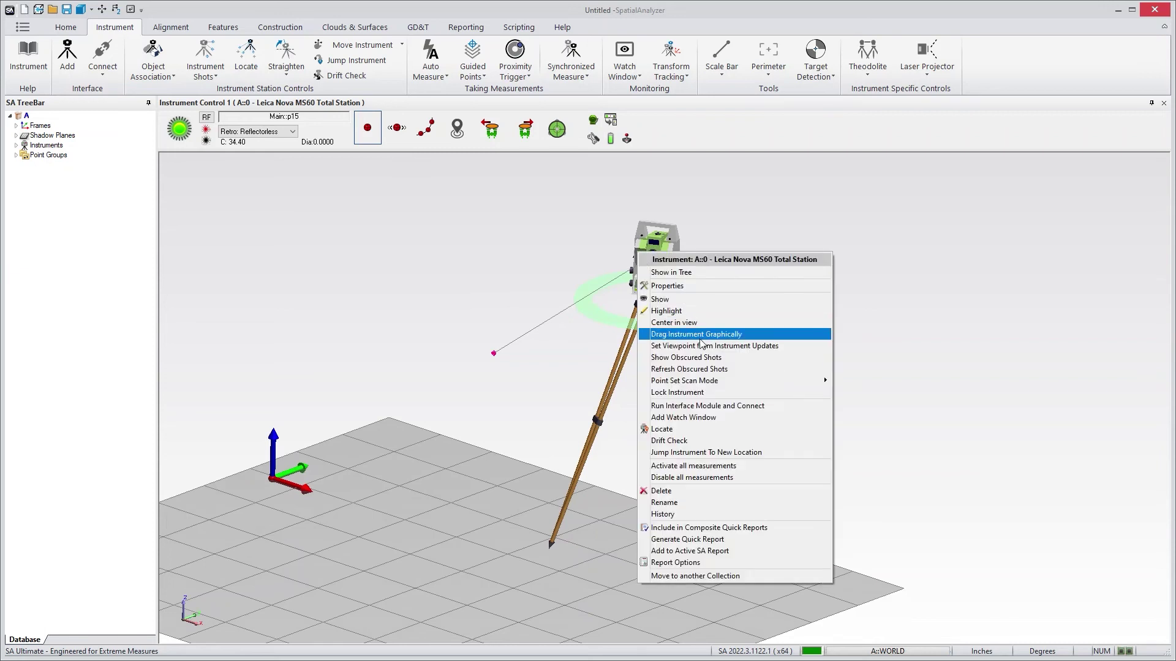
# Add a live coordinate watch window for the MS60, move it to the right, then close it
pyautogui.click(711, 418)
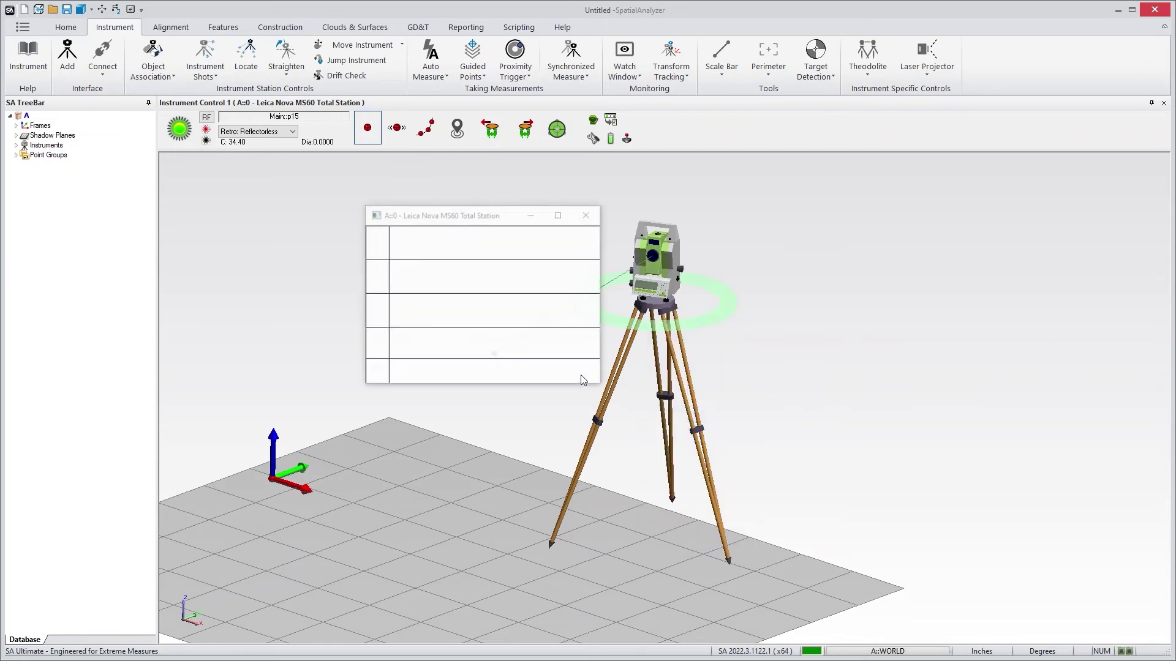
pyautogui.moveTo(474, 219); pyautogui.dragTo(778, 230)
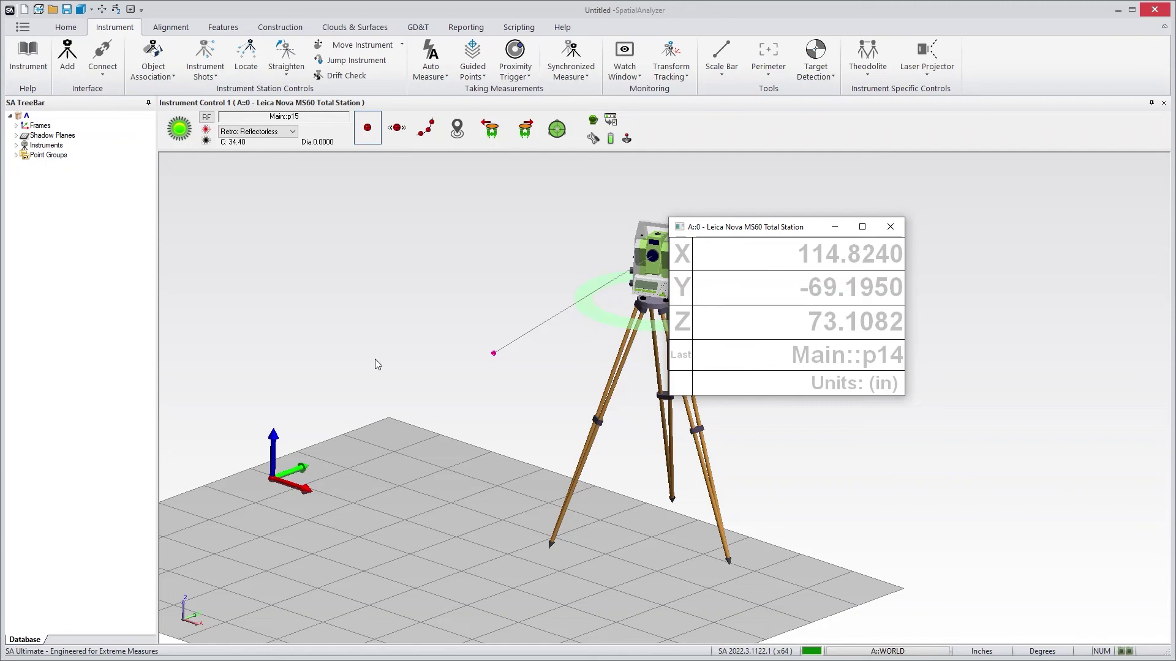
pyautogui.click(463, 161)
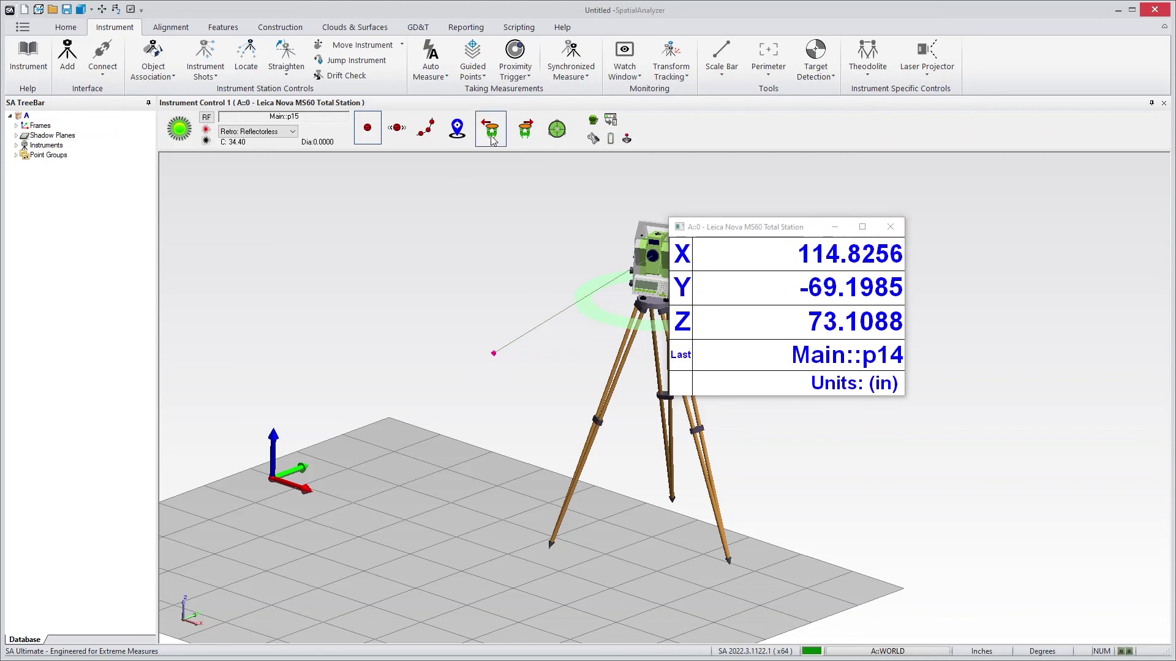
pyautogui.click(457, 129)
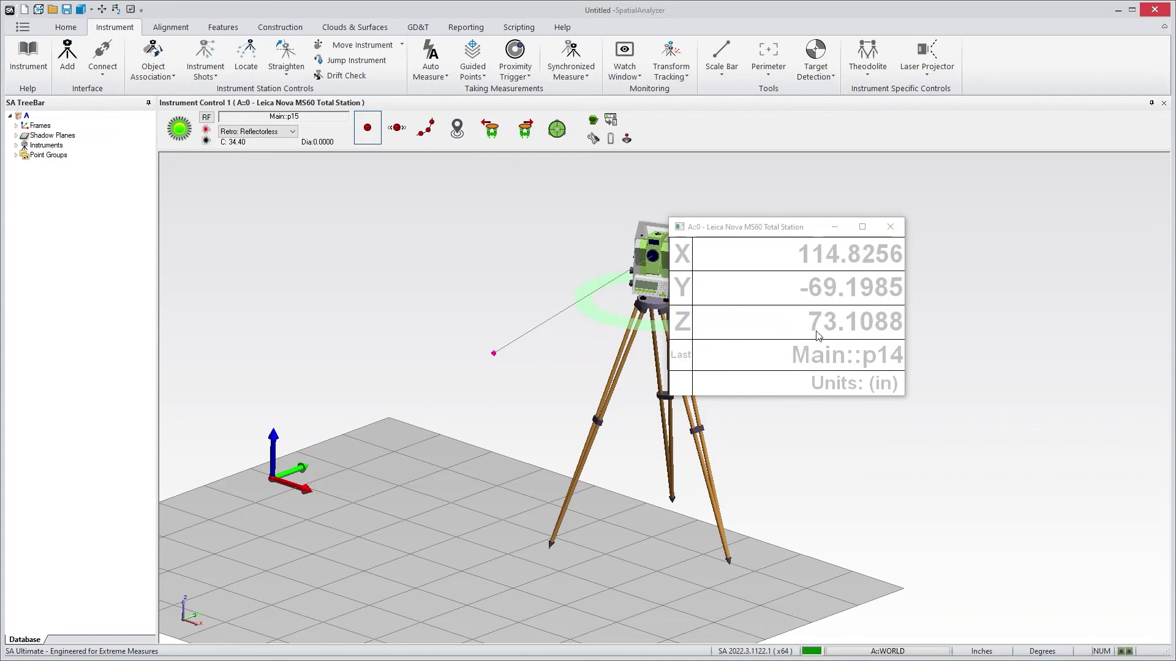
pyautogui.click(891, 228)
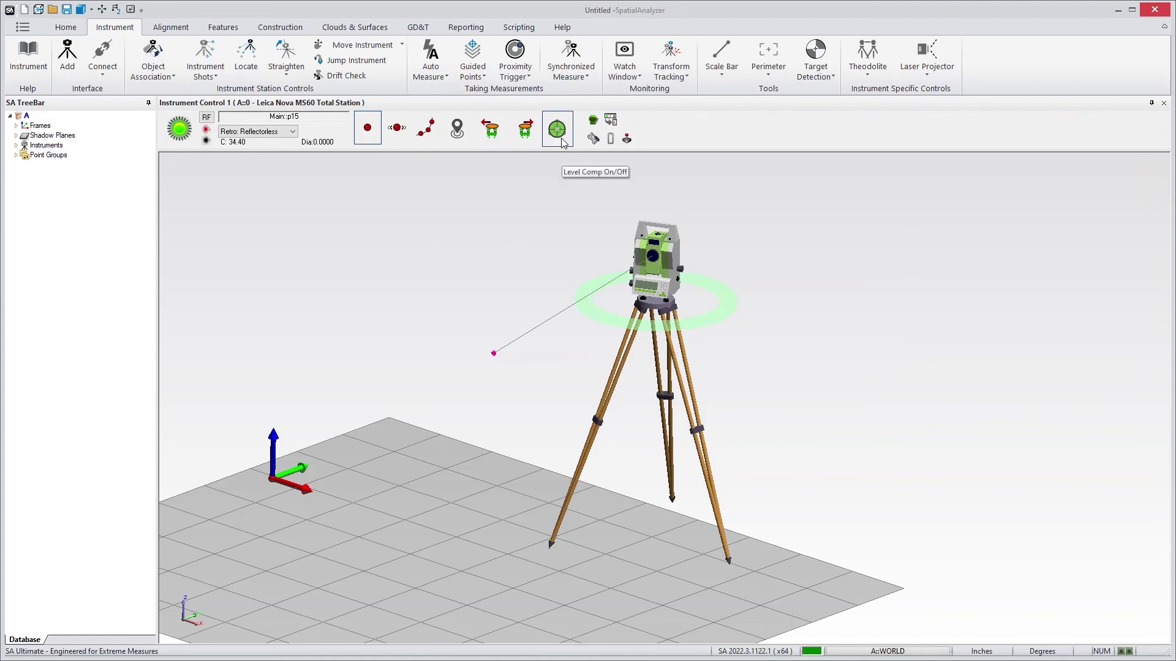
# Review the Total Station Settings dialog and close it without changes
pyautogui.click(592, 139)
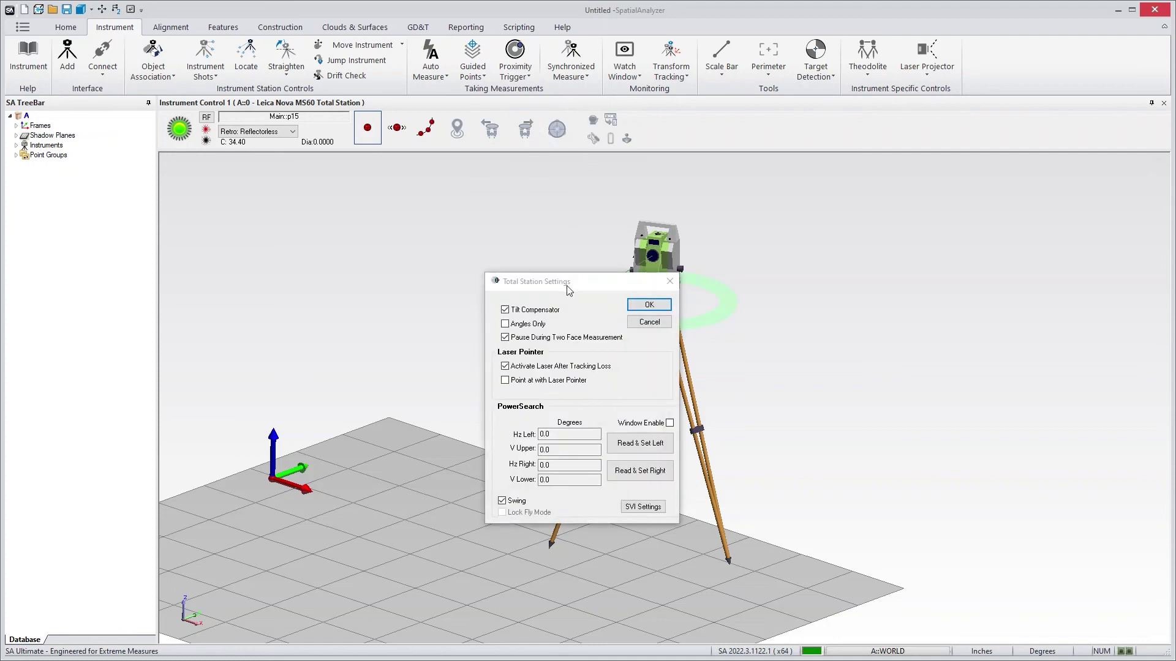
pyautogui.moveTo(569, 289); pyautogui.dragTo(492, 185)
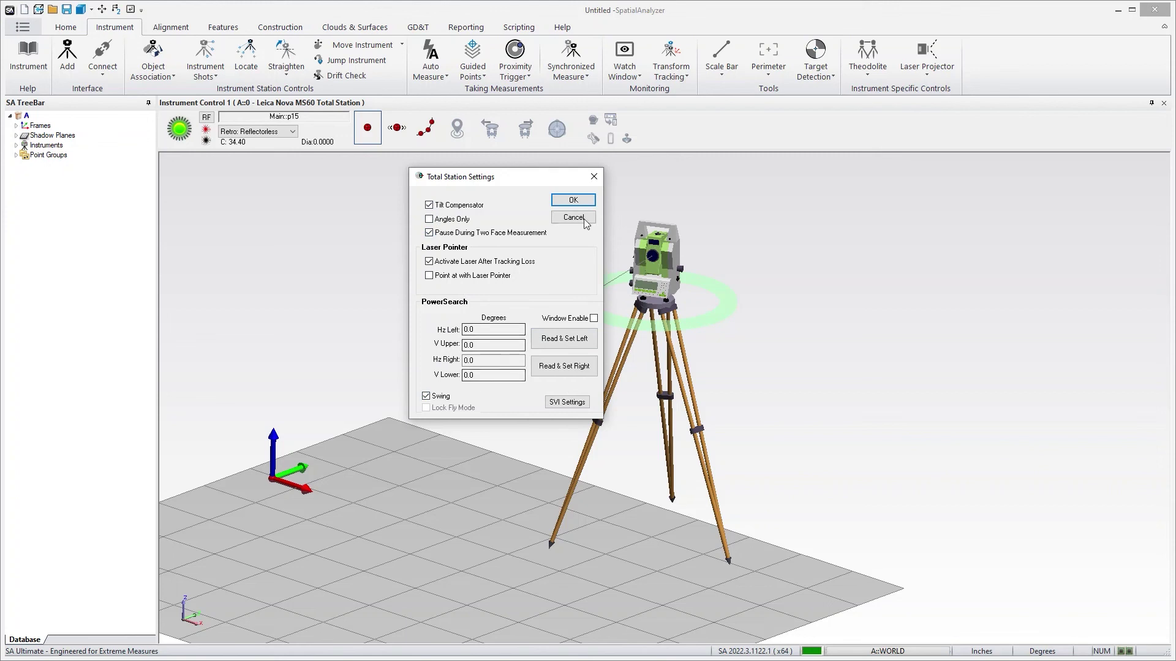
pyautogui.click(593, 177)
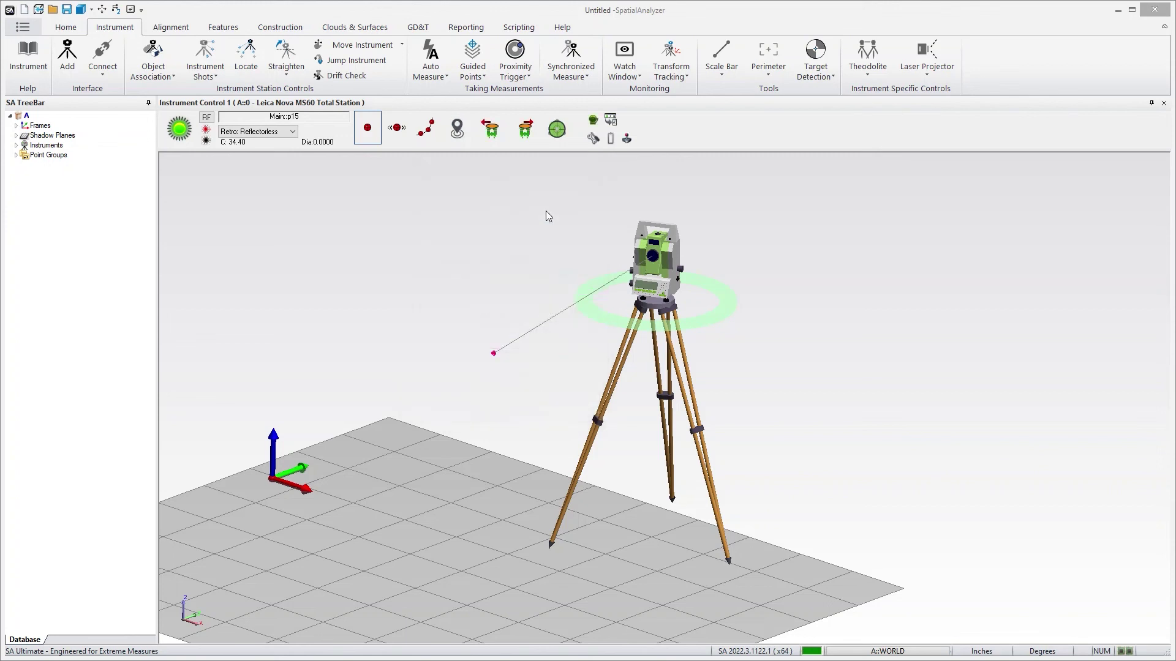
pyautogui.click(594, 122)
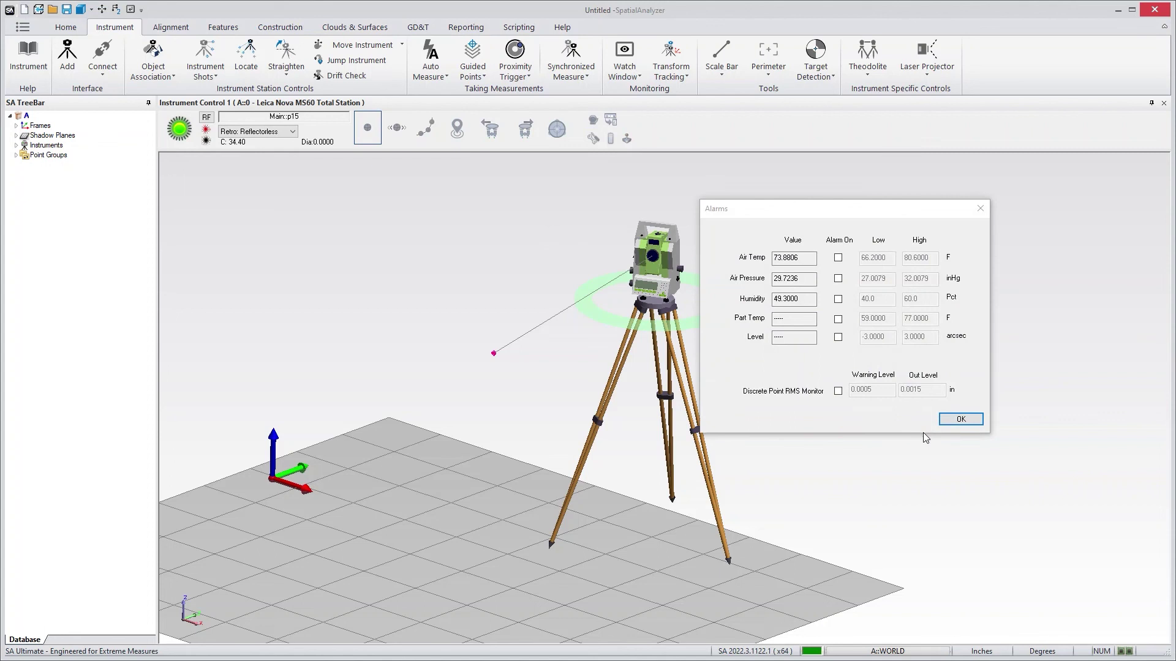
pyautogui.click(961, 420)
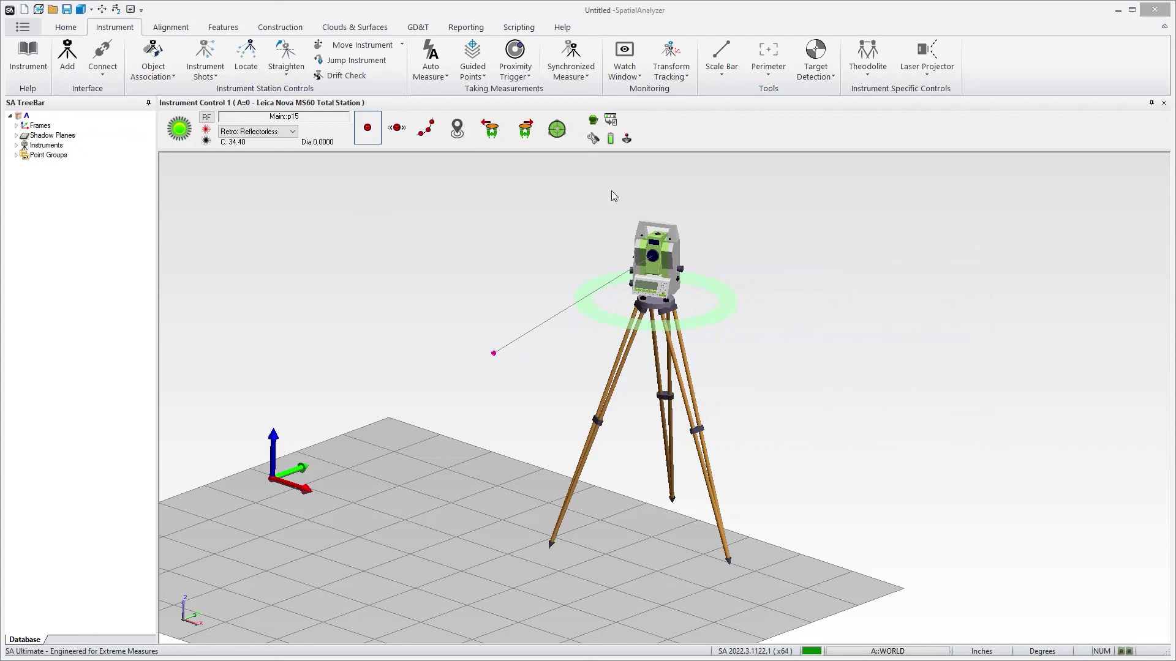
# Show the keyboard drive controls, then take an overview camera picture and close the camera view
pyautogui.click(628, 139)
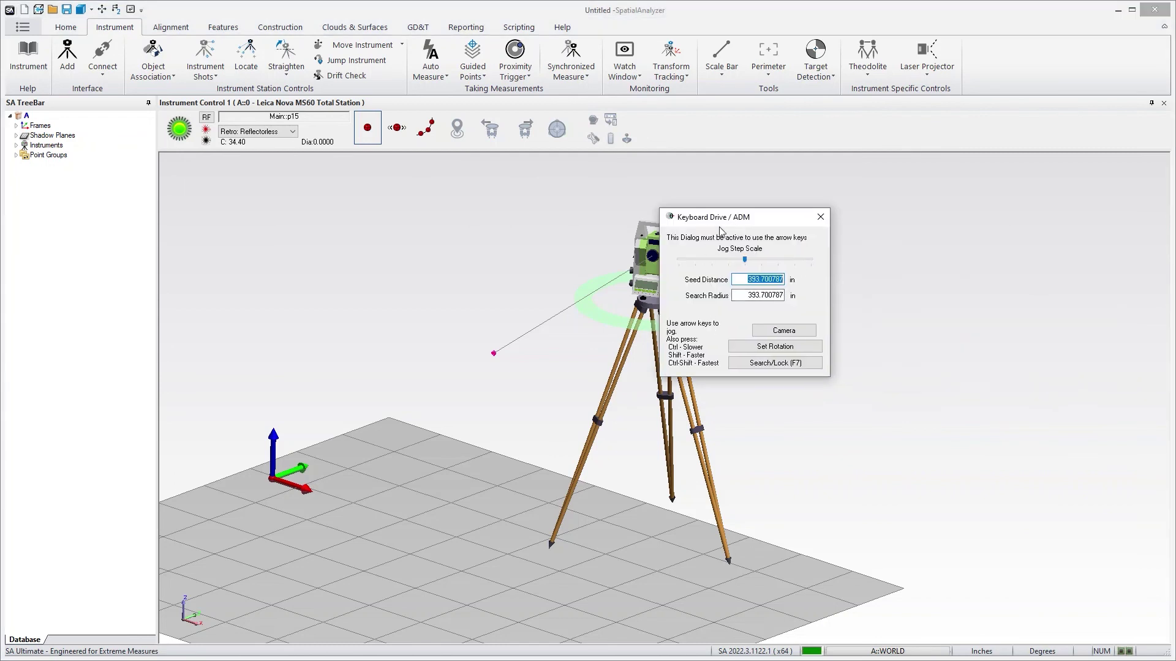
pyautogui.moveTo(725, 218); pyautogui.dragTo(782, 217)
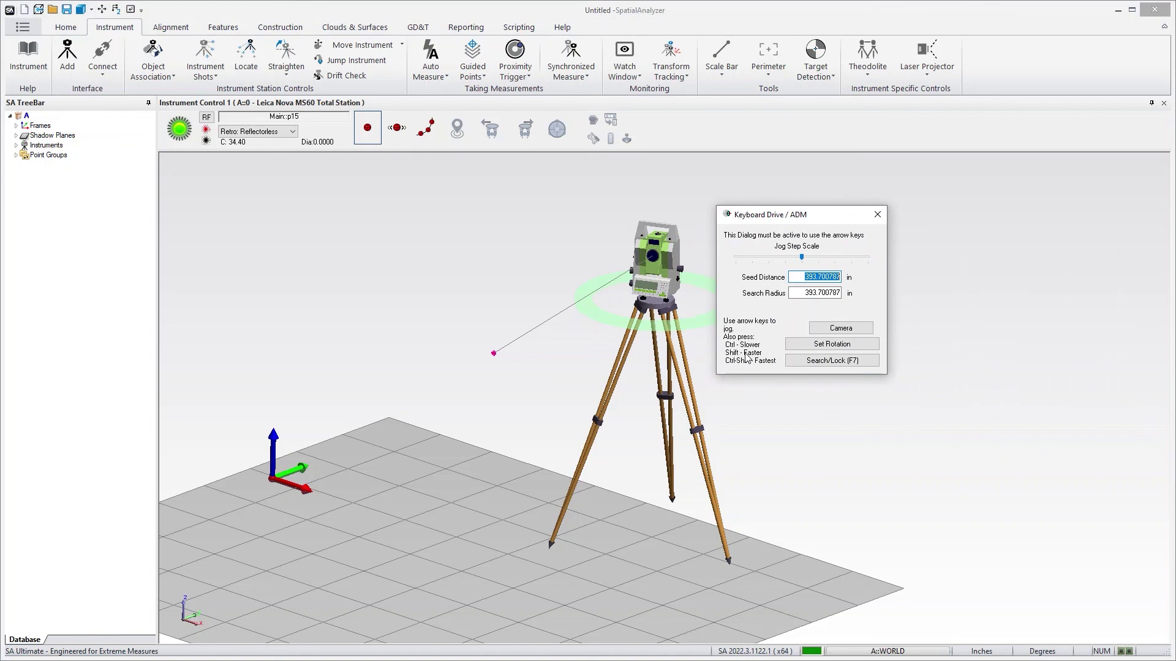
pyautogui.click(842, 331)
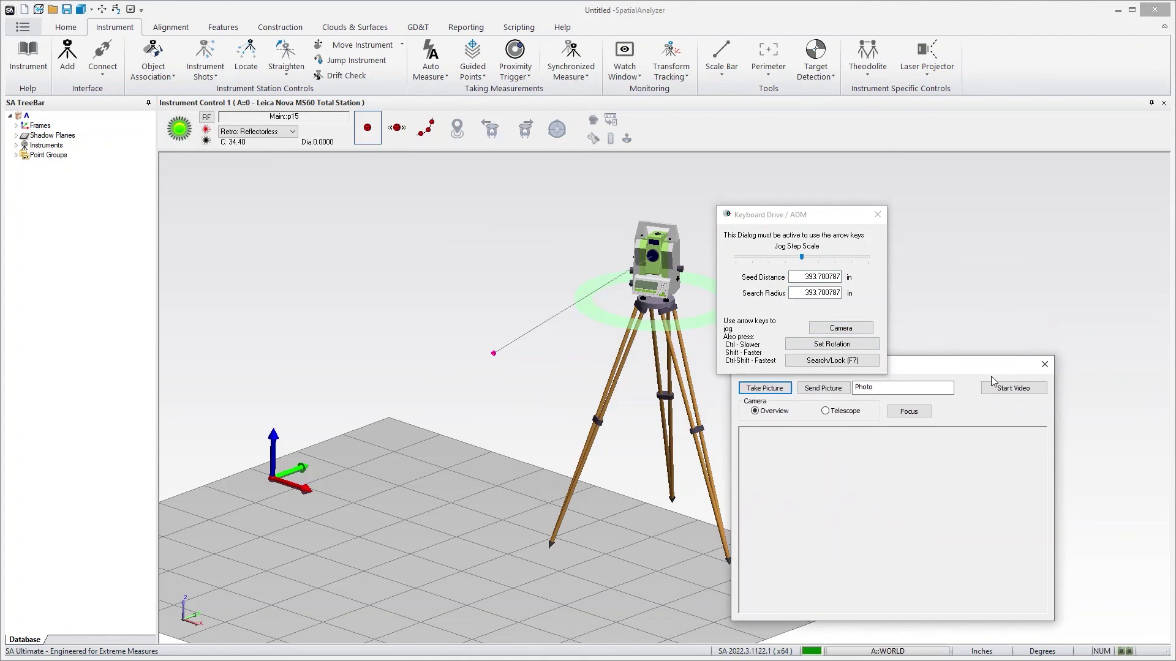
pyautogui.click(771, 389)
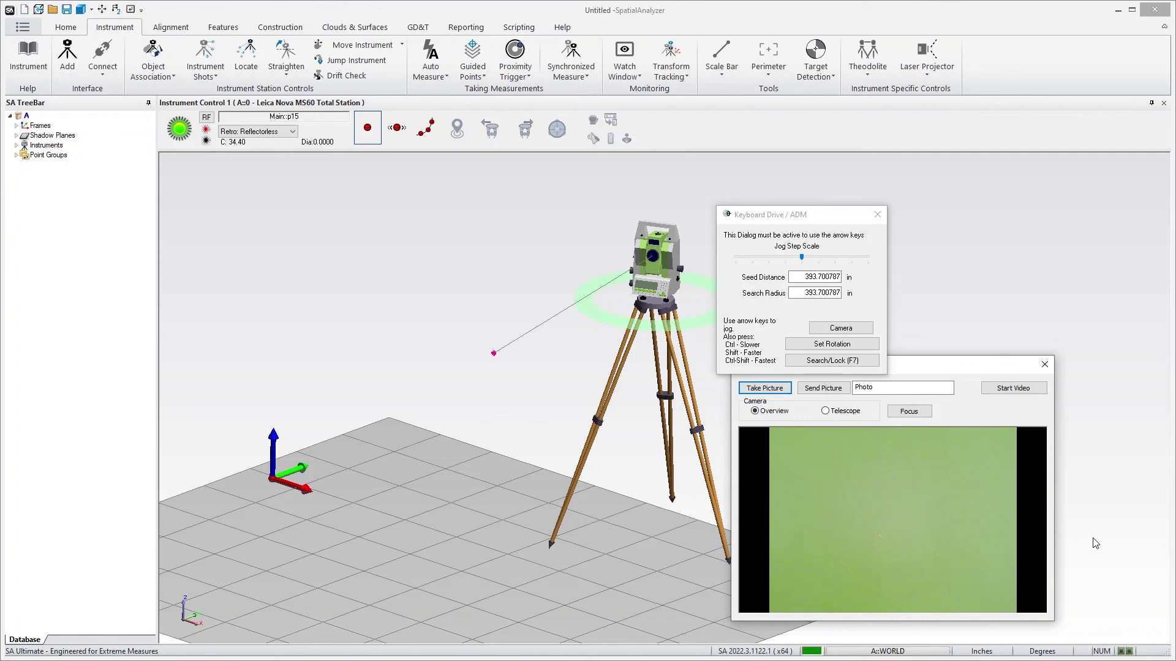
pyautogui.click(1043, 364)
# Close the Keyboard Drive / ADM dialog and switch to the full Instrument Docking Bar
pyautogui.click(875, 214)
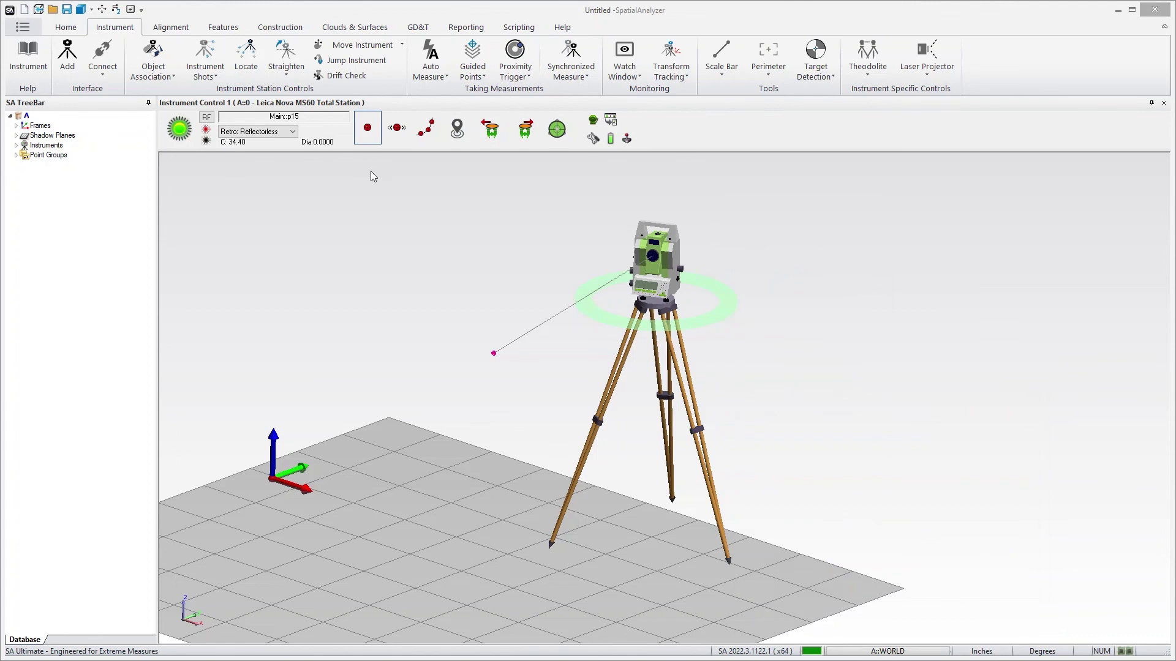
pyautogui.click(611, 120)
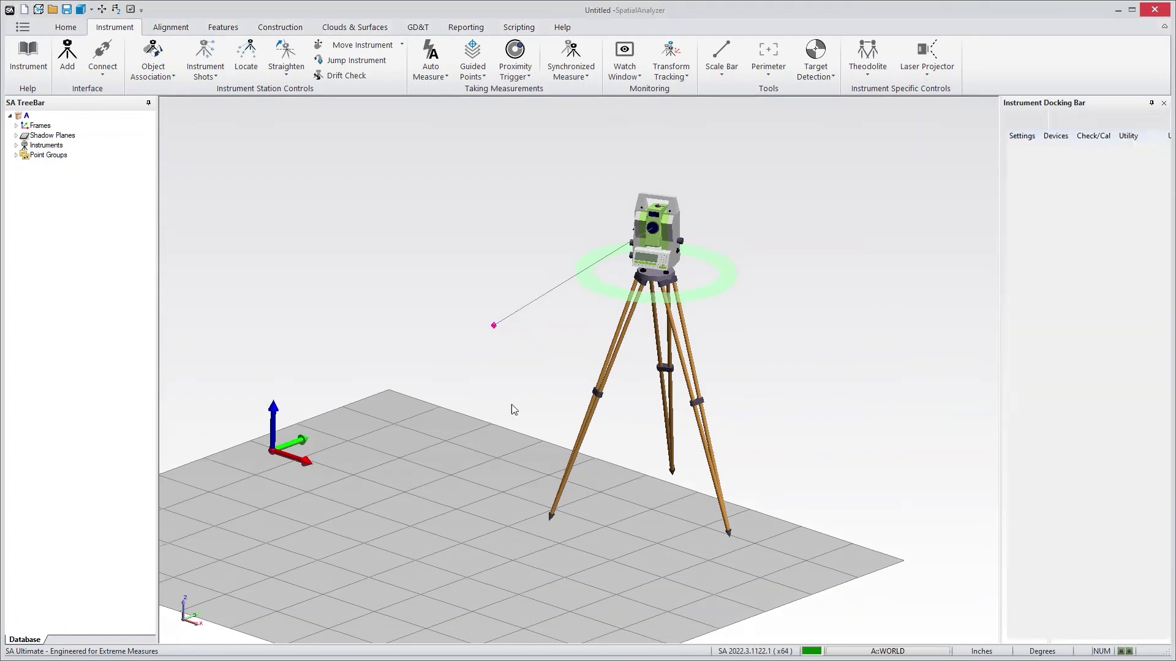